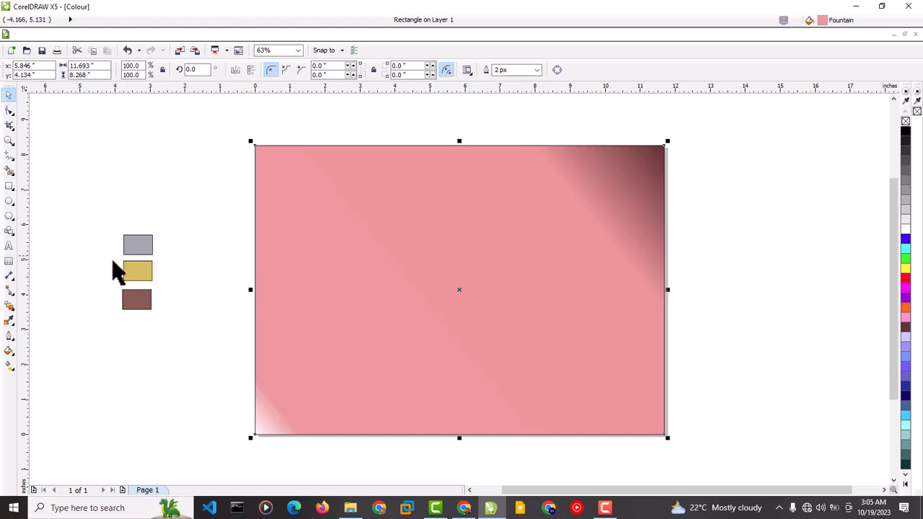
Set up a 2-color pattern fill of circles for the large rectangle, with blue in front and red behind.
click(9, 353)
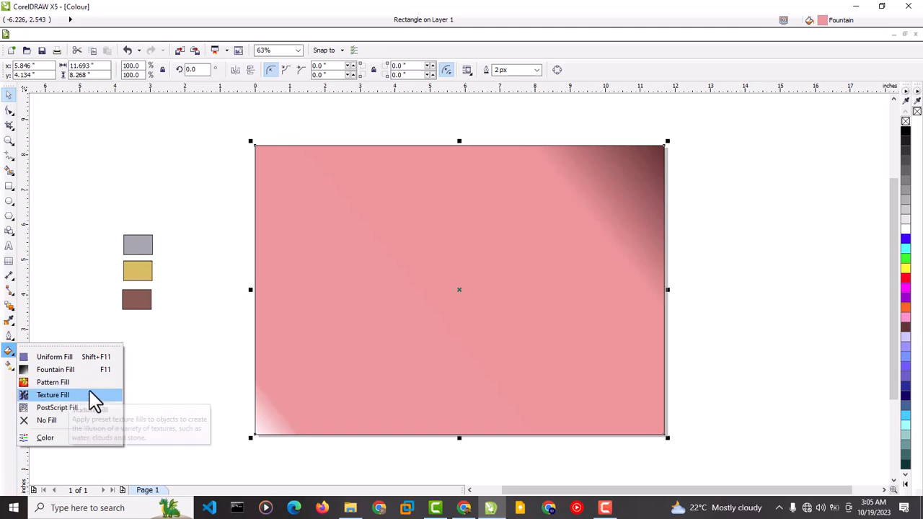
click(48, 383)
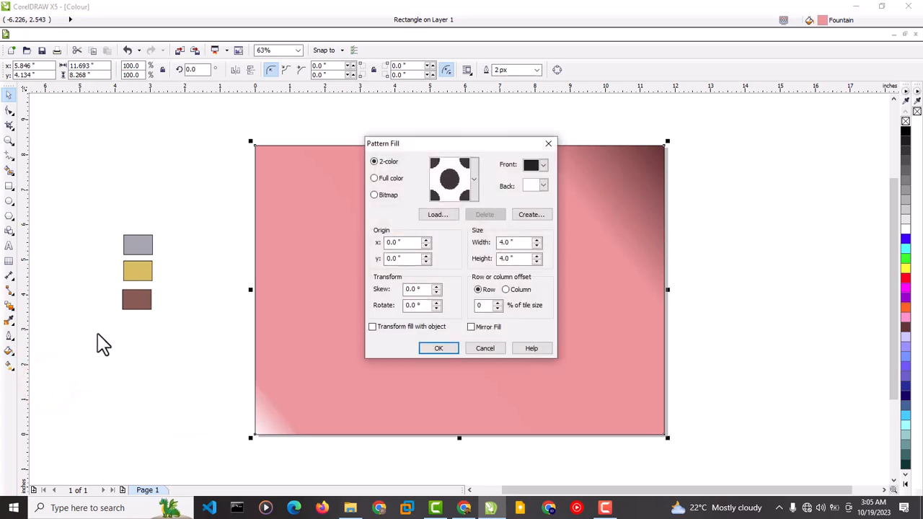
click(374, 178)
click(374, 161)
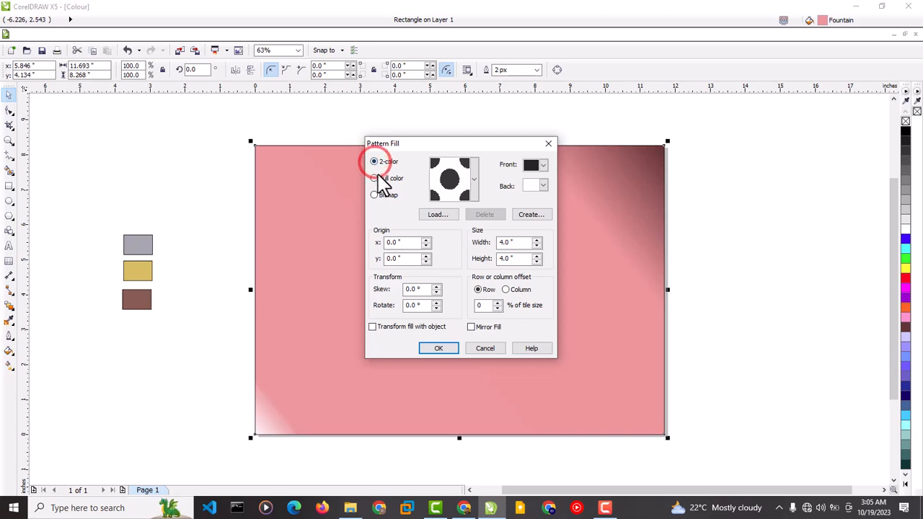
click(543, 165)
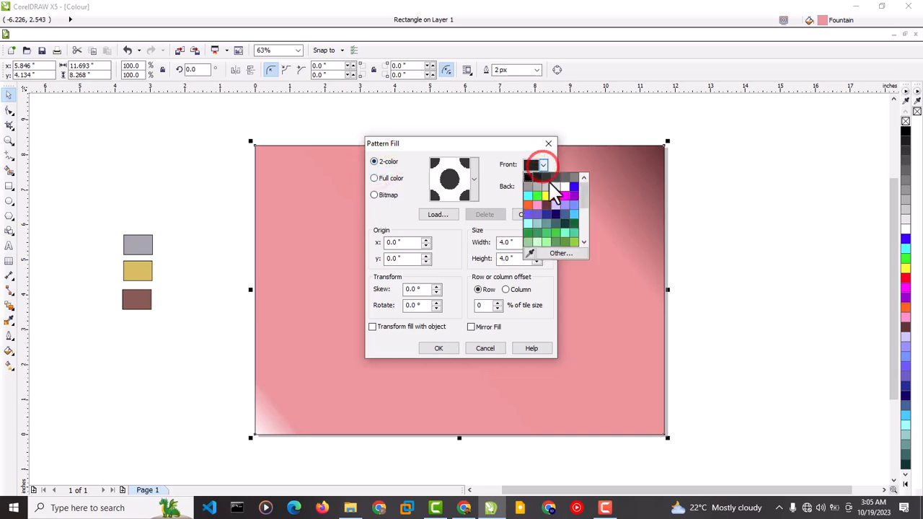
click(574, 187)
click(540, 186)
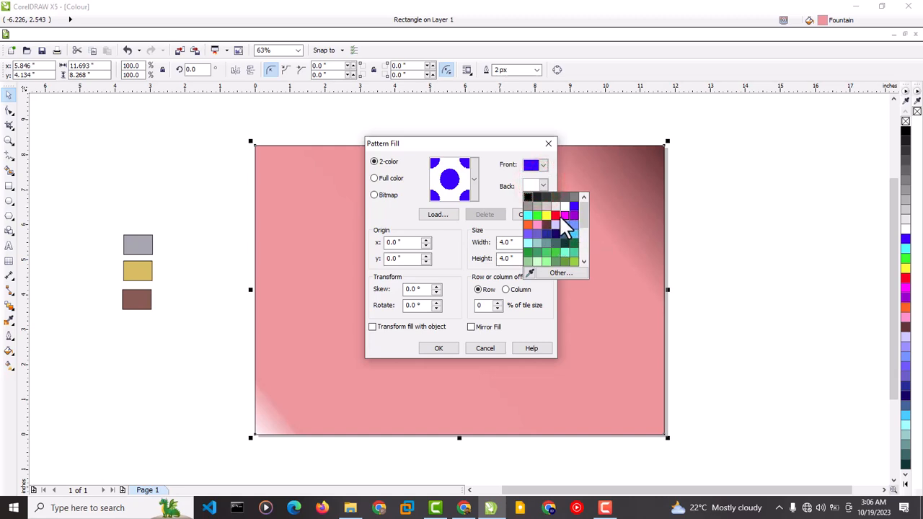
click(557, 216)
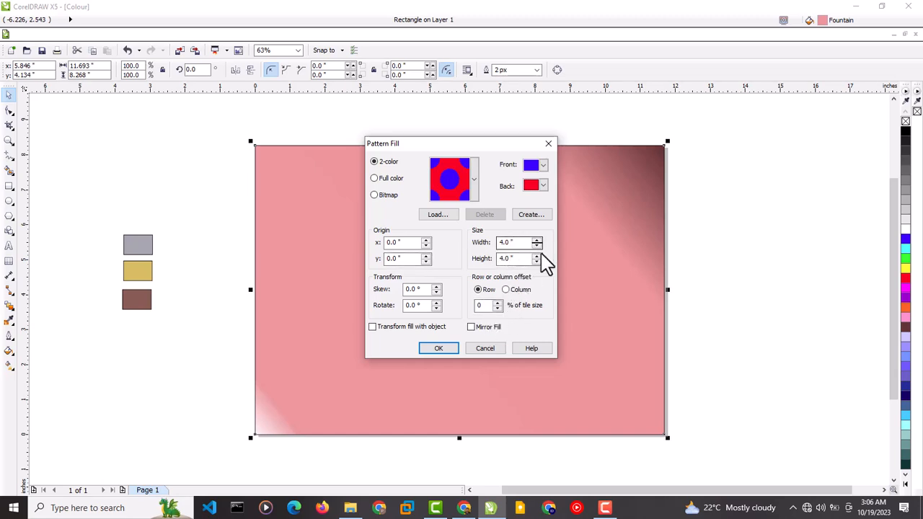
Set the pattern tiles to 3.79" wide and 3.87" high with row offset and Mirror Fill, and apply the fill.
drag(535, 239, 538, 261)
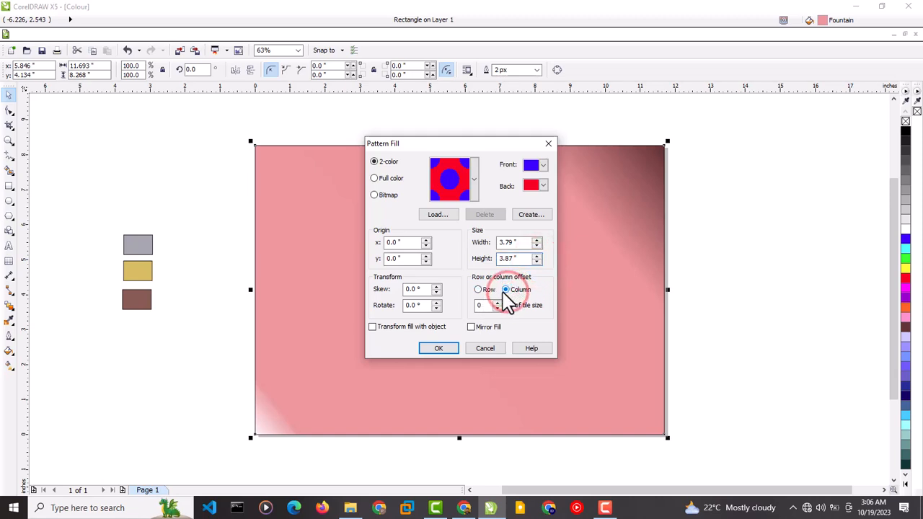
click(480, 290)
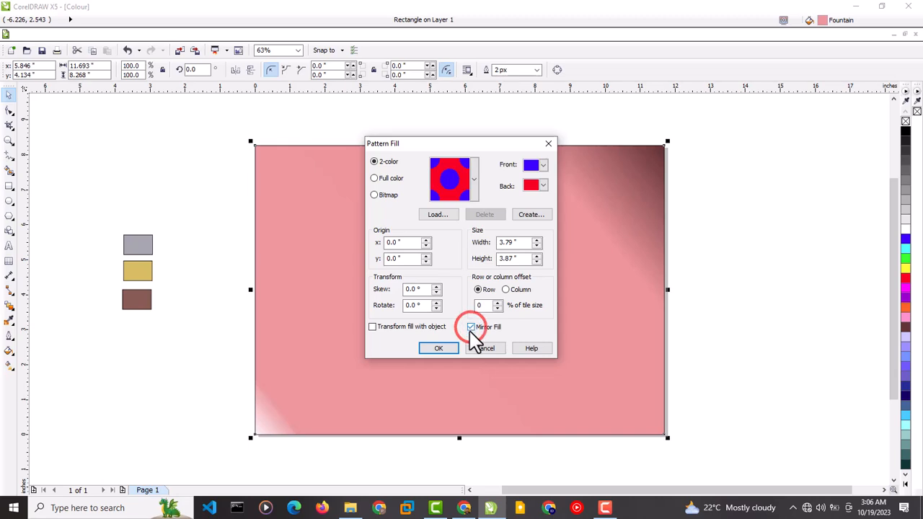
click(431, 348)
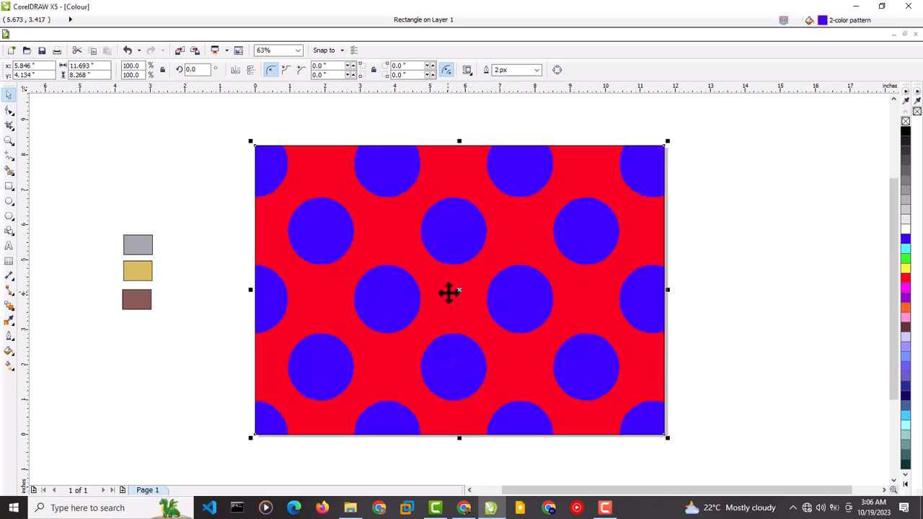
Replace the rectangle's fill with the full-color pale teal snowflake pattern.
click(8, 351)
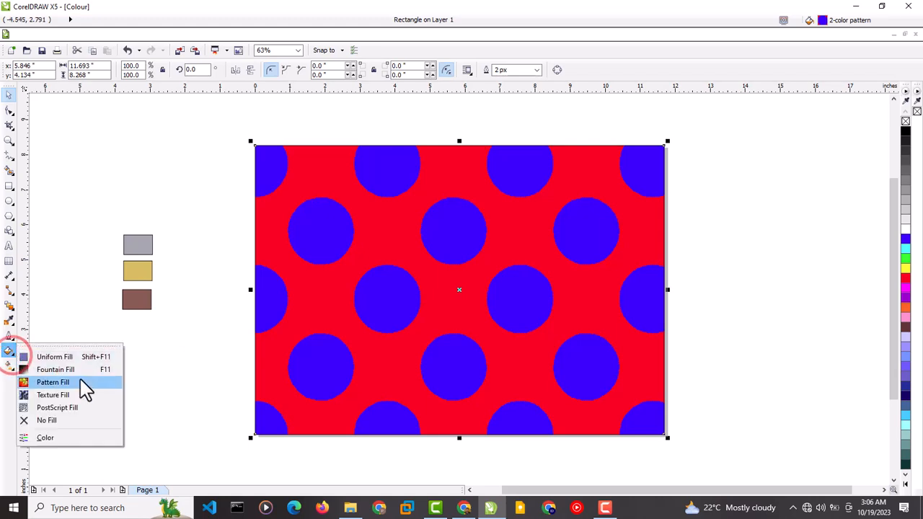
click(78, 381)
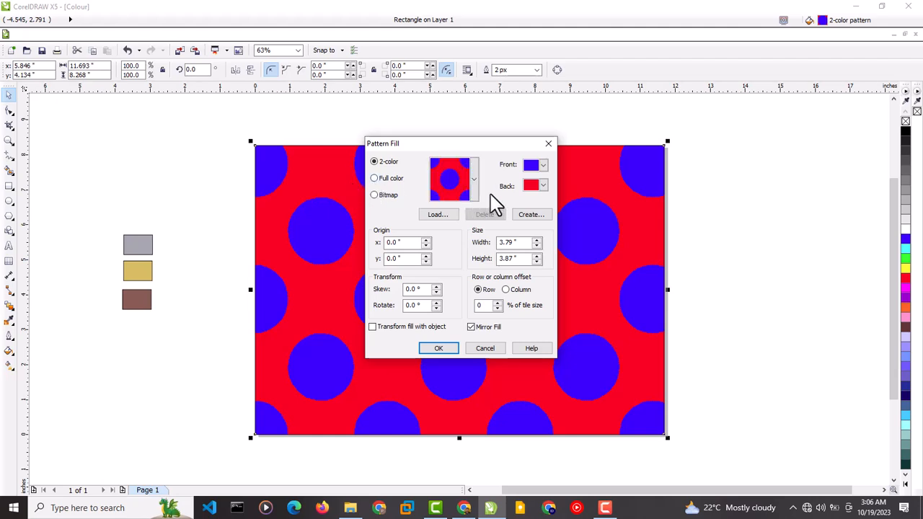
click(376, 180)
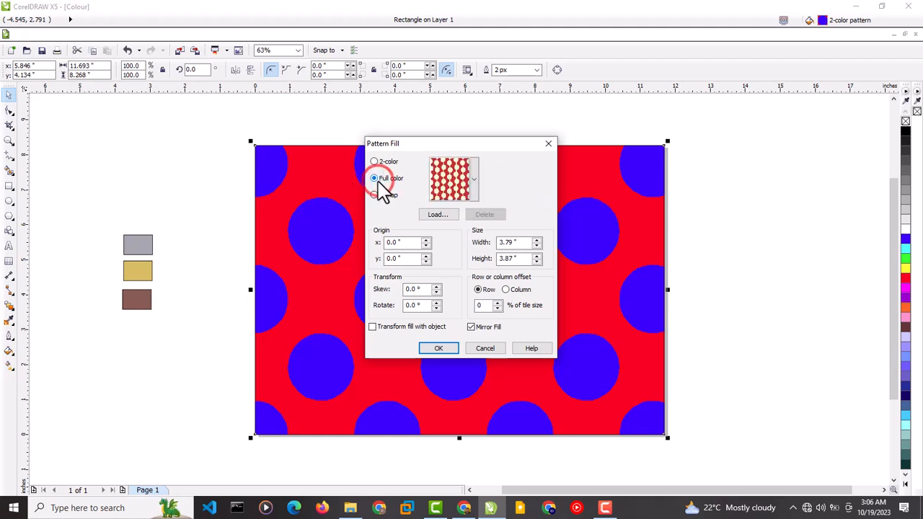
click(475, 182)
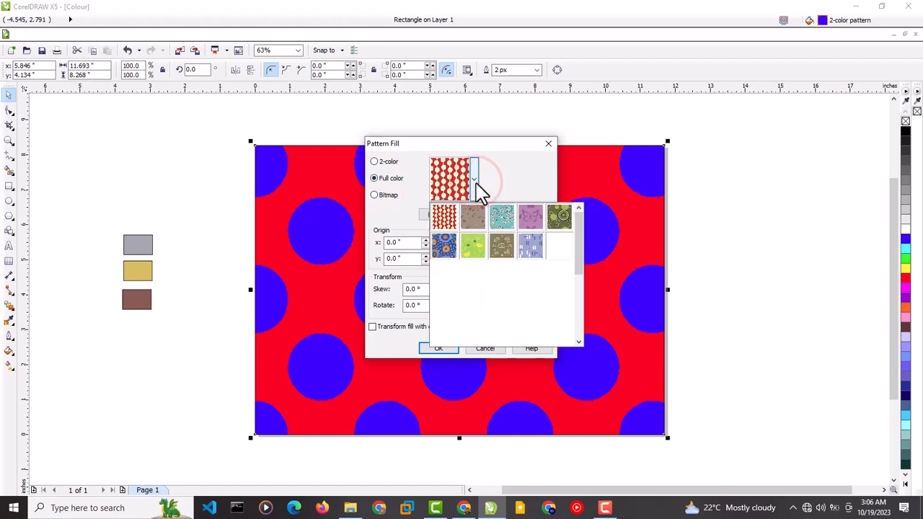
click(476, 182)
click(378, 179)
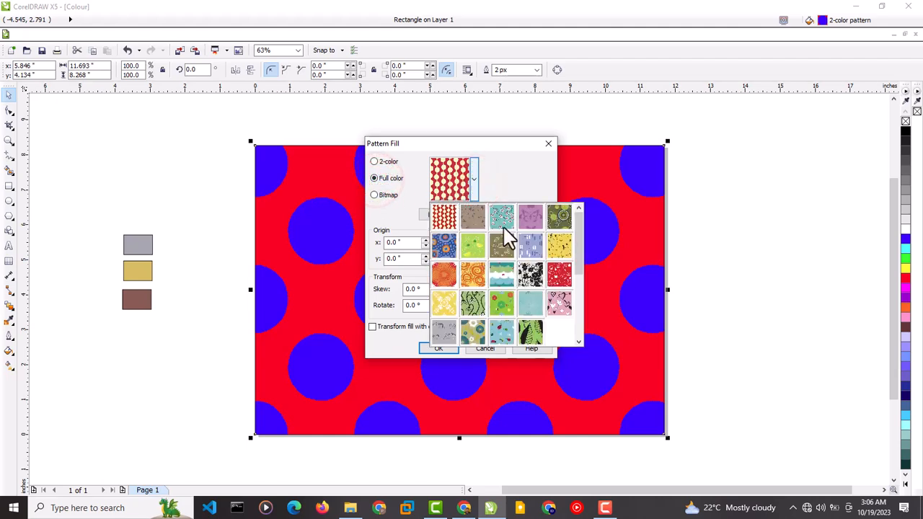
click(439, 238)
click(475, 180)
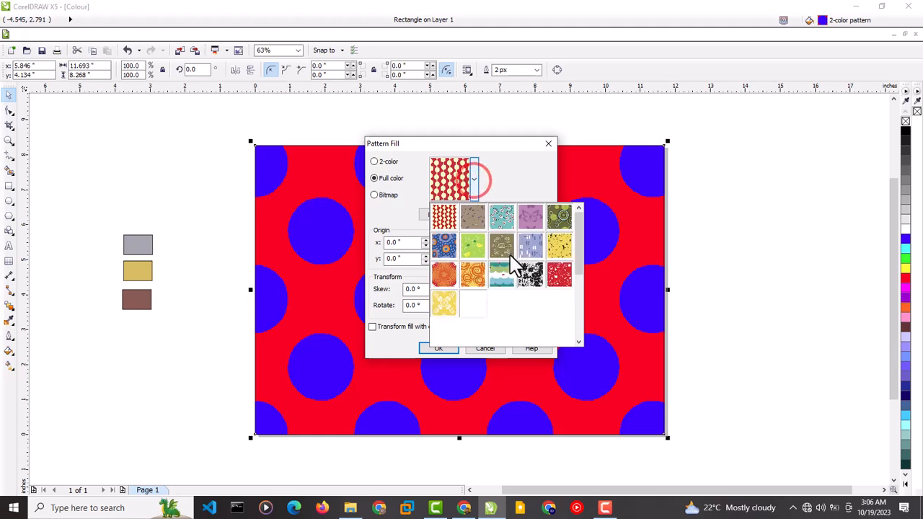
click(521, 306)
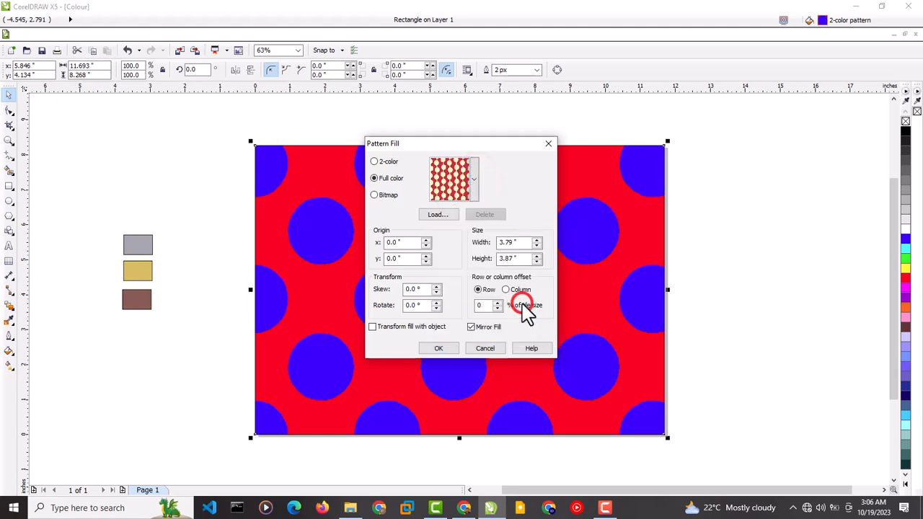
click(446, 348)
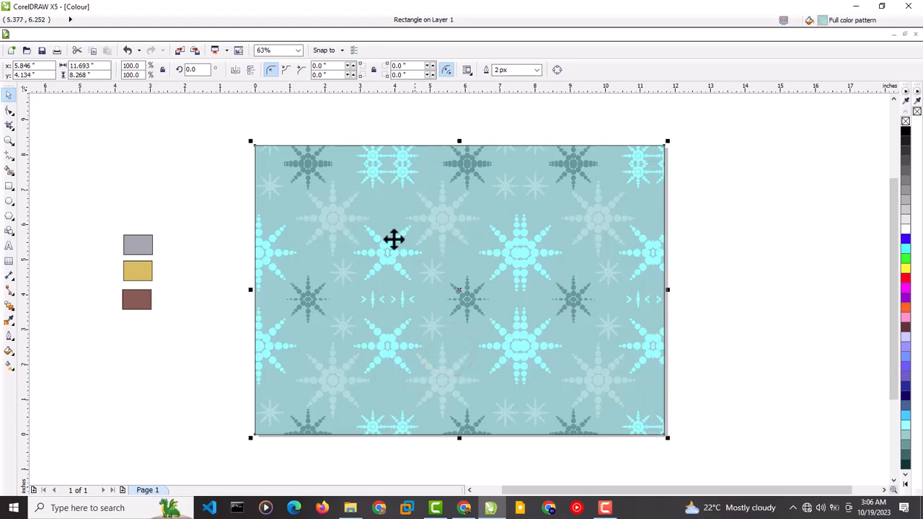
Change the rectangle's full-color pattern fill to the green pattern with black leaf shapes.
click(8, 353)
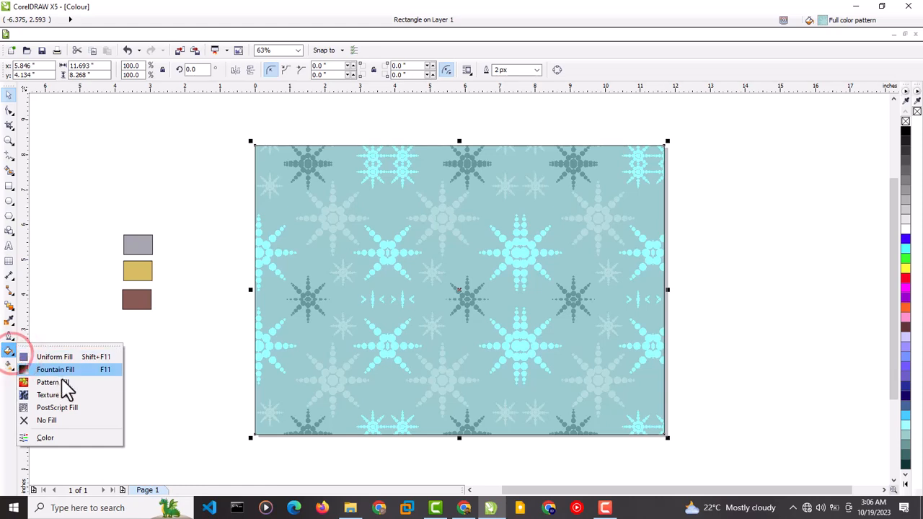
click(64, 381)
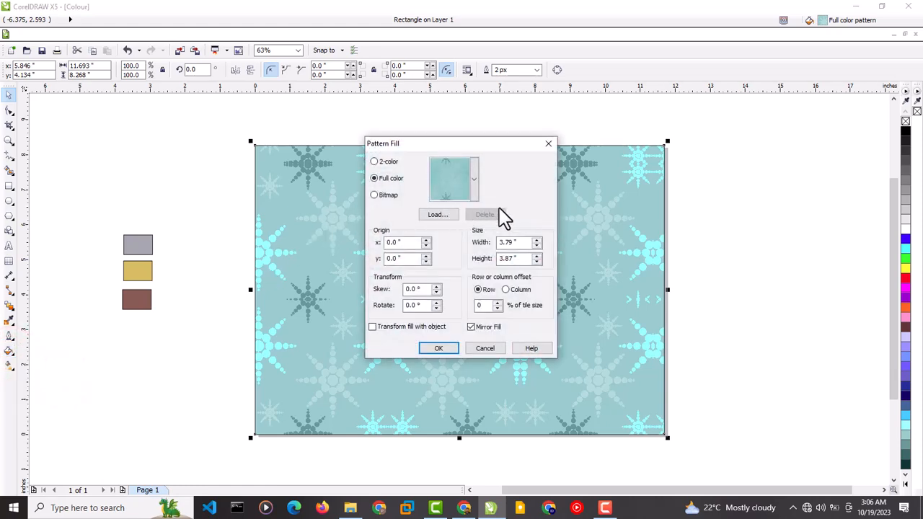
click(474, 180)
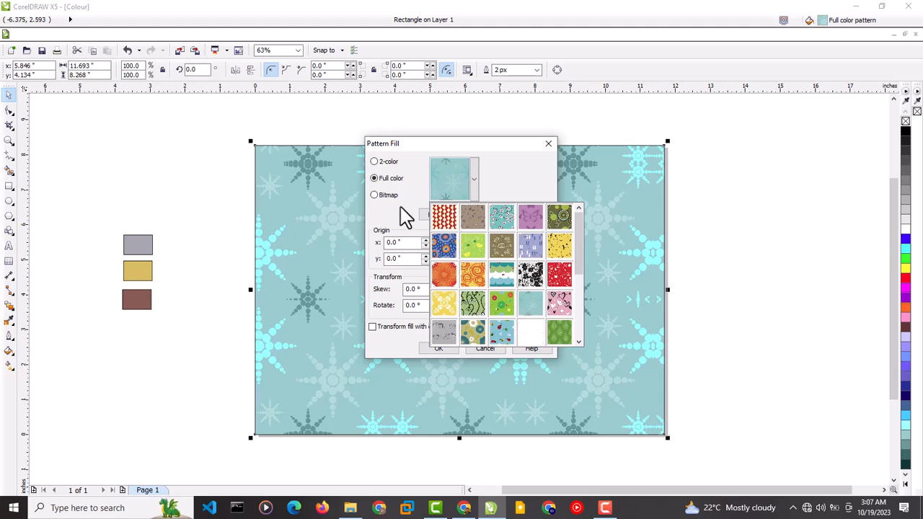
click(403, 216)
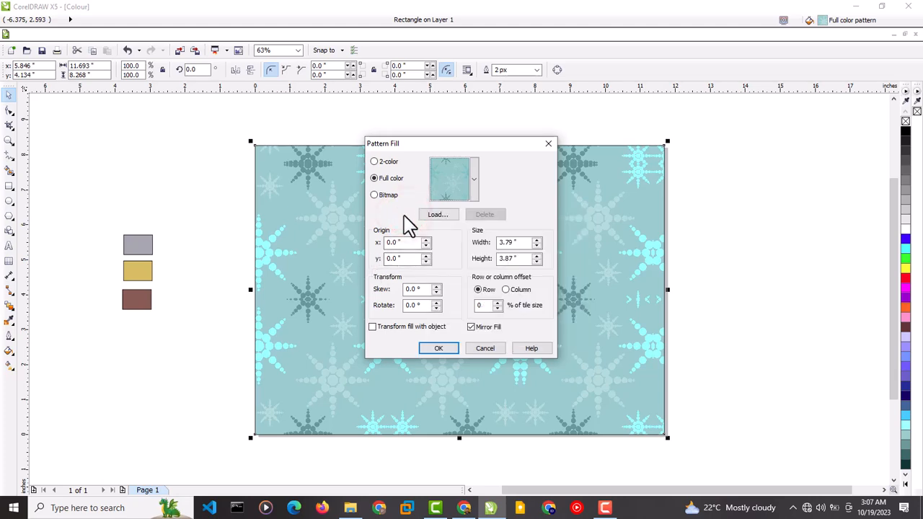
click(474, 179)
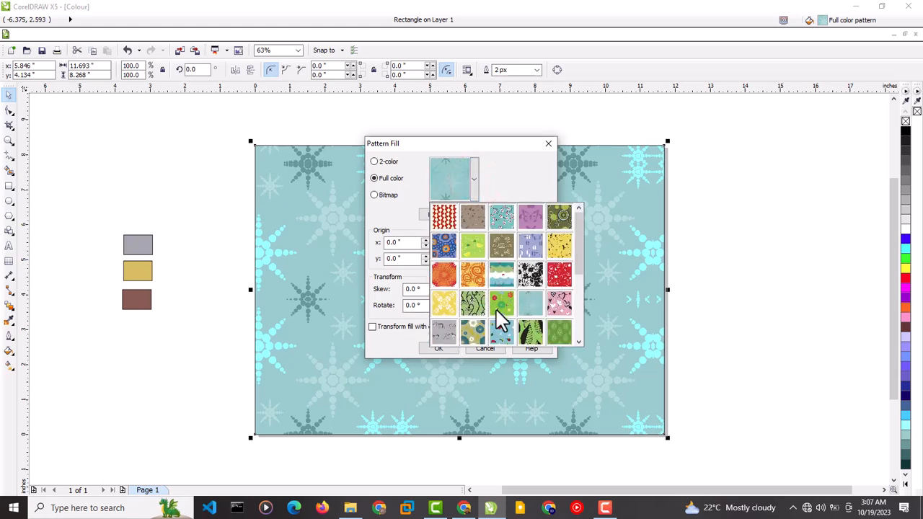
click(532, 332)
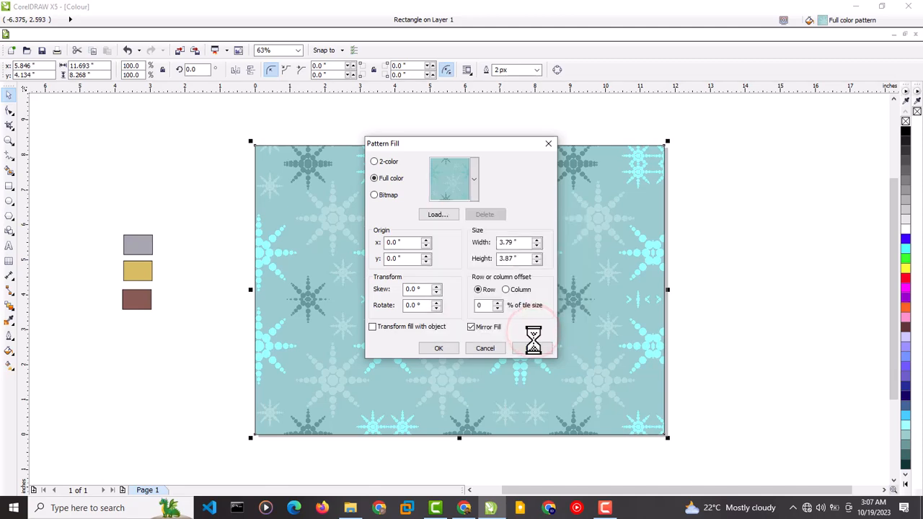
click(440, 350)
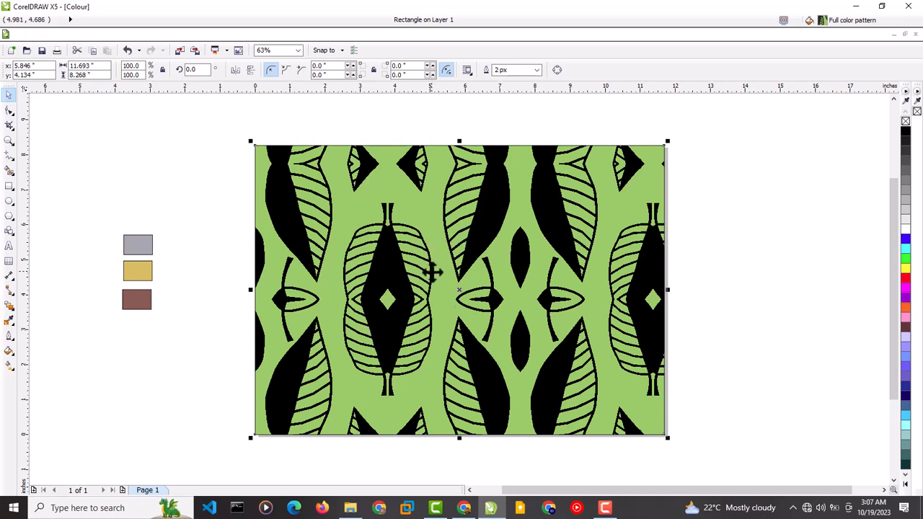
Start a texture fill for the rectangle and choose the Blocks texture from the Samples library.
click(10, 353)
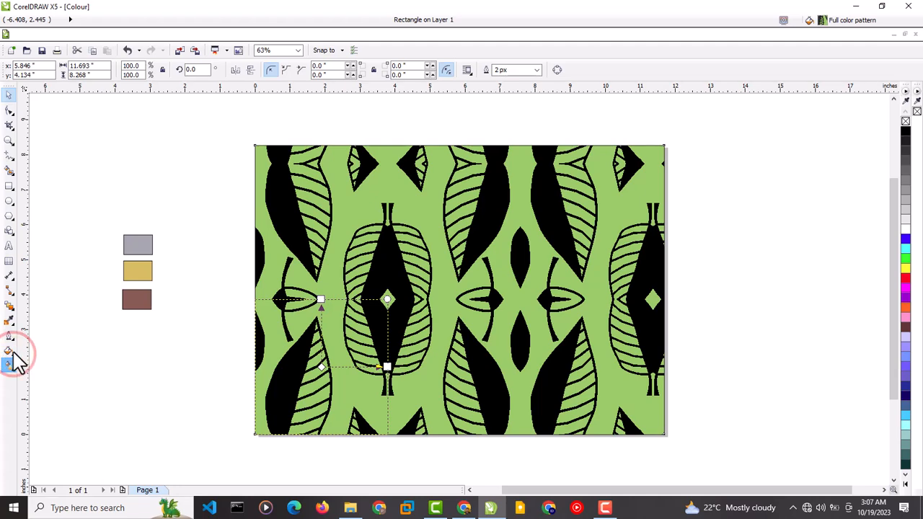
click(11, 351)
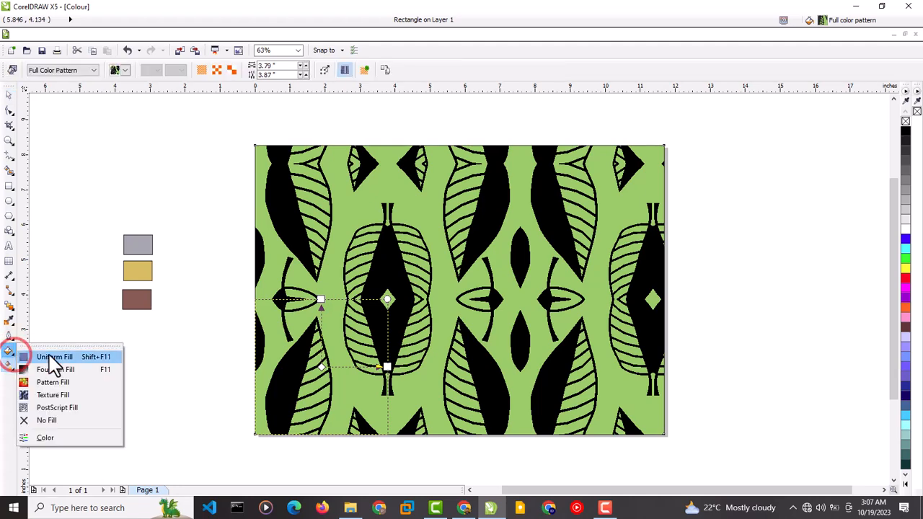
click(77, 397)
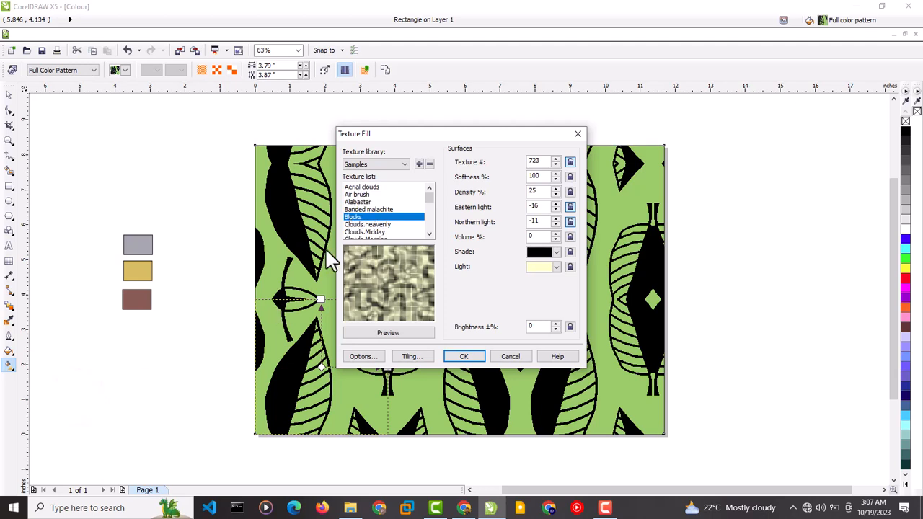
scroll(379, 224, down, 2)
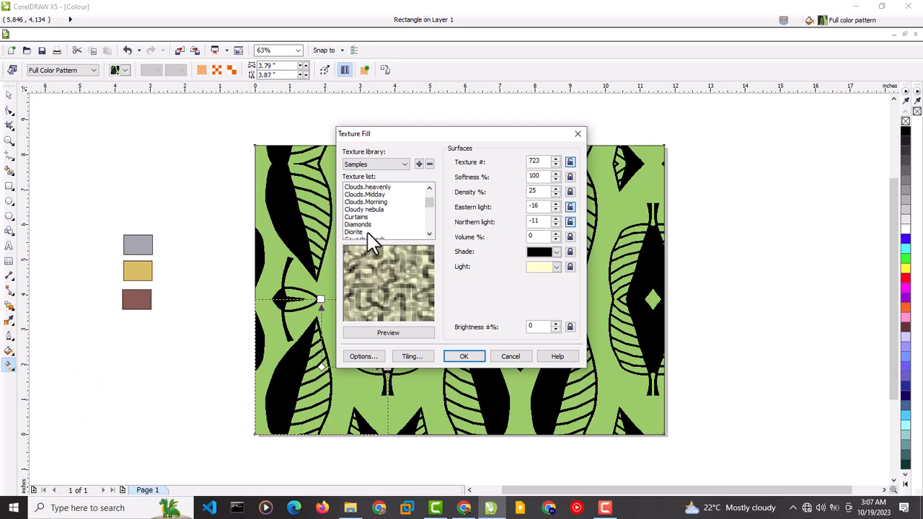
scroll(368, 233, up, 2)
click(359, 195)
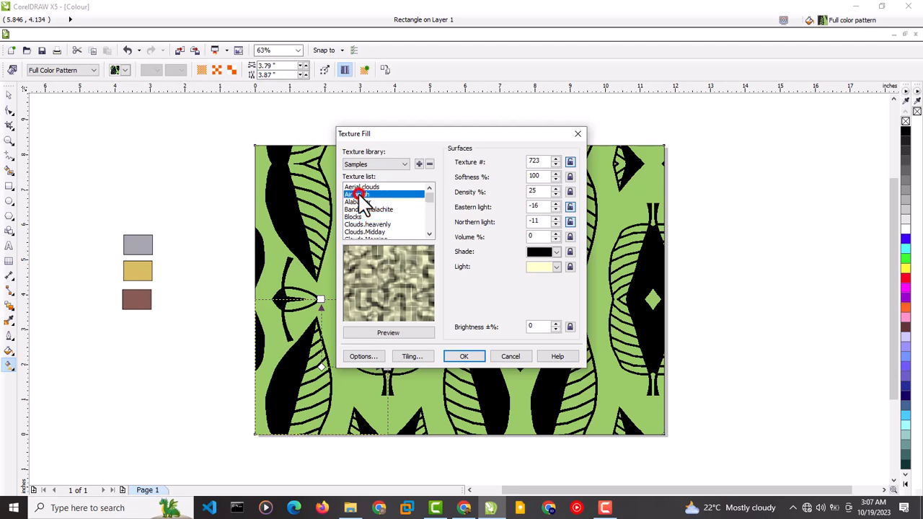
click(357, 209)
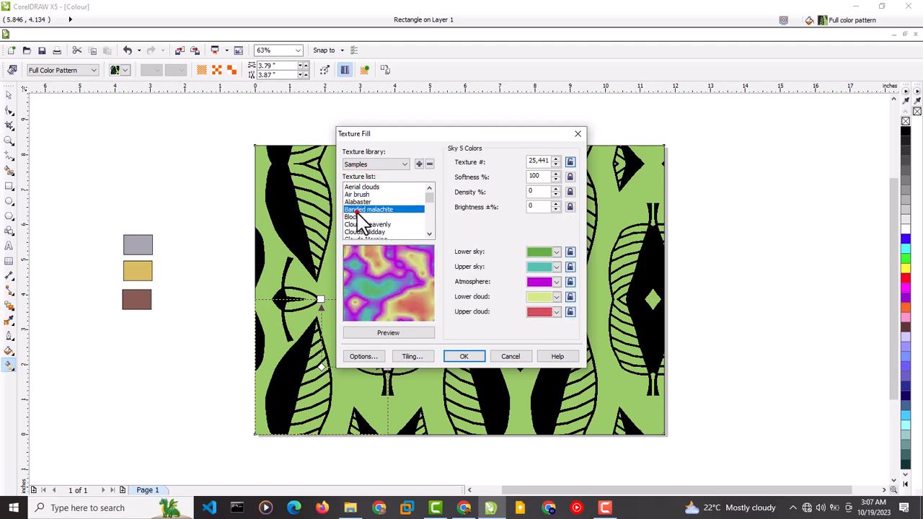
click(355, 216)
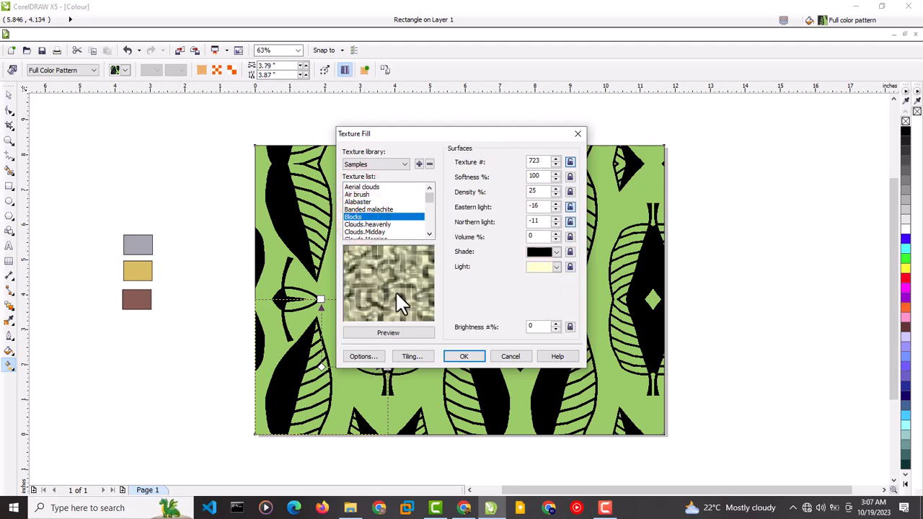
Set the Blocks texture's shade to yellow and its light to dark purple, and refresh the preview.
click(556, 252)
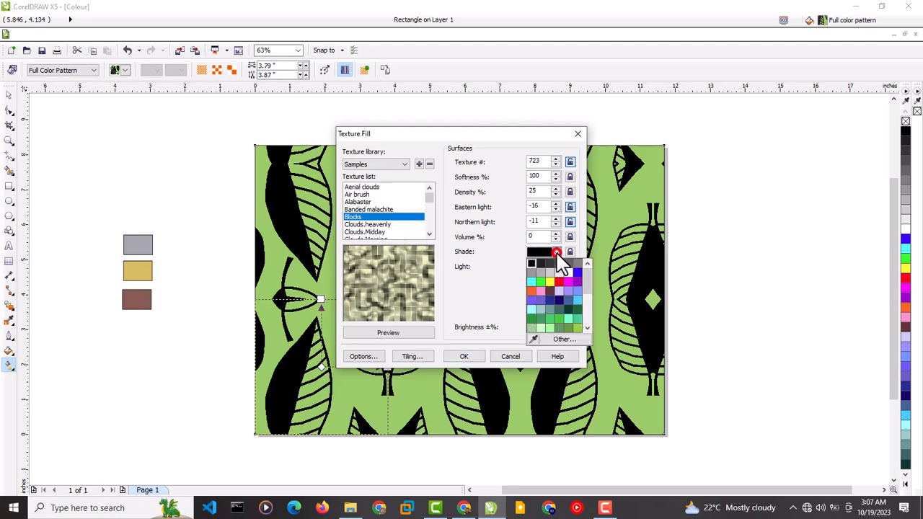
click(550, 282)
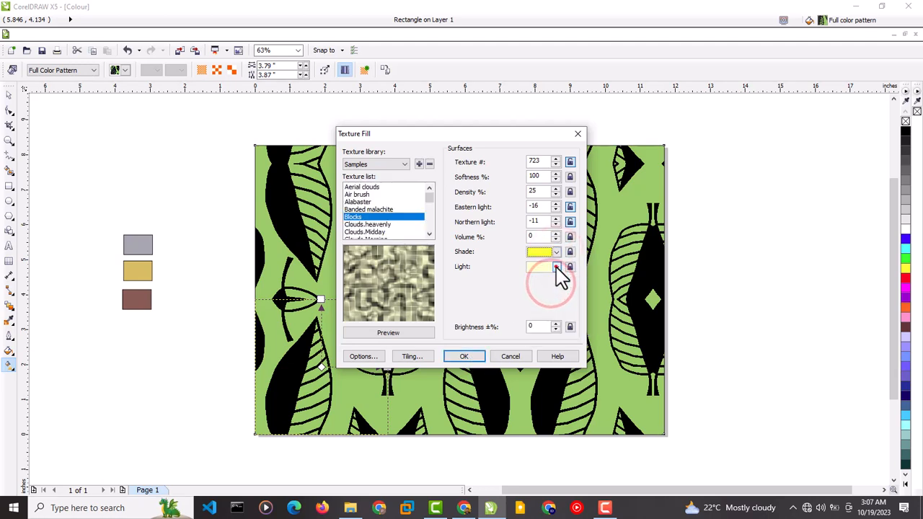
click(556, 267)
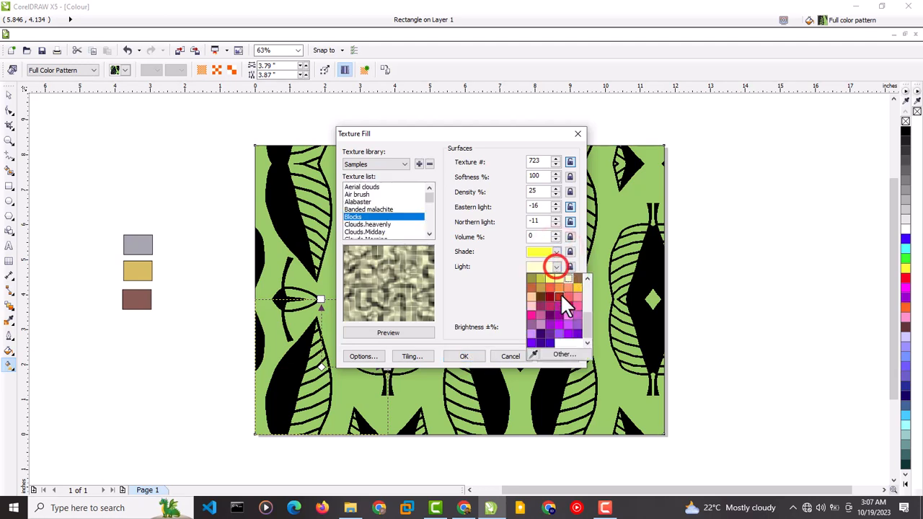
click(543, 334)
click(399, 333)
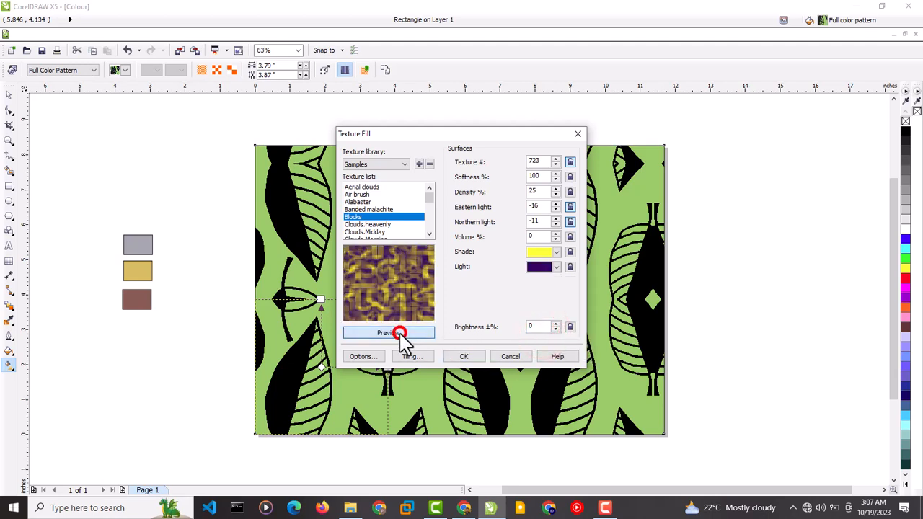
Apply the yellow and dark purple Blocks texture fill to the rectangle.
click(465, 356)
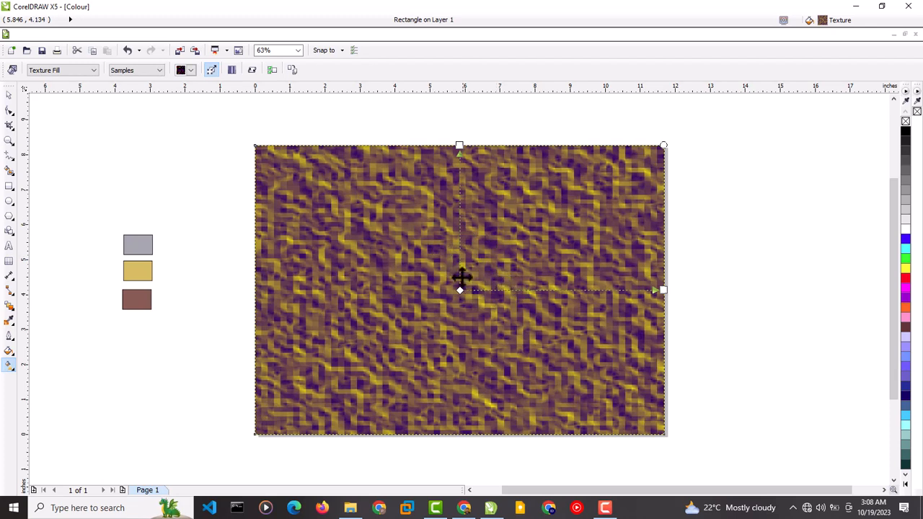
Replace the rectangle's texture fill with the Archimedes PostScript fill, keeping its default parameters.
click(10, 351)
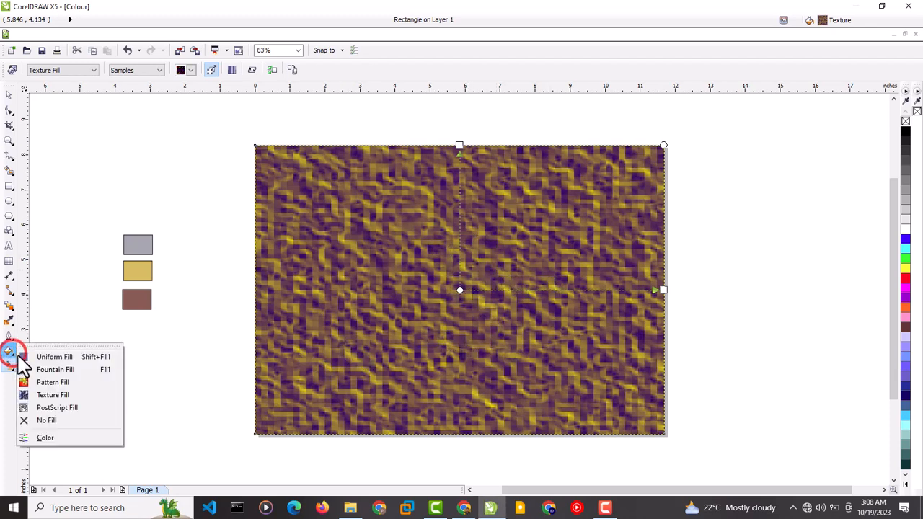
click(81, 409)
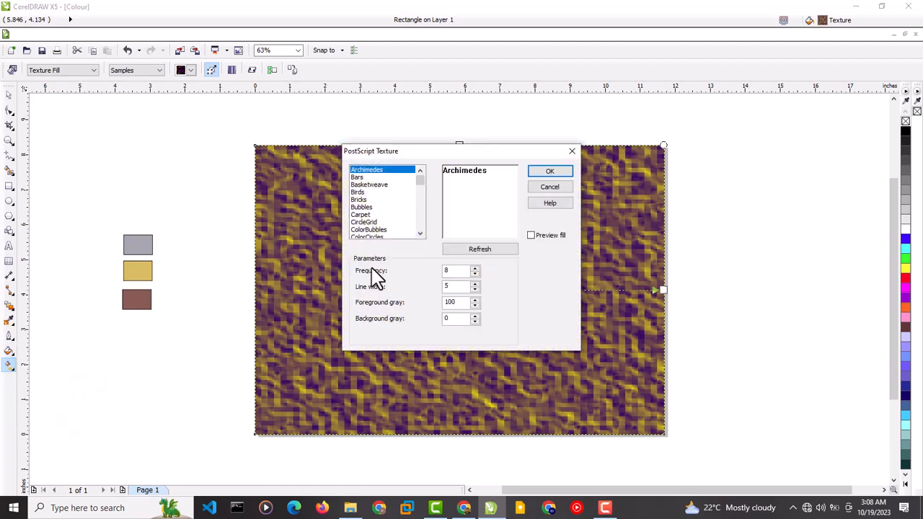
click(383, 186)
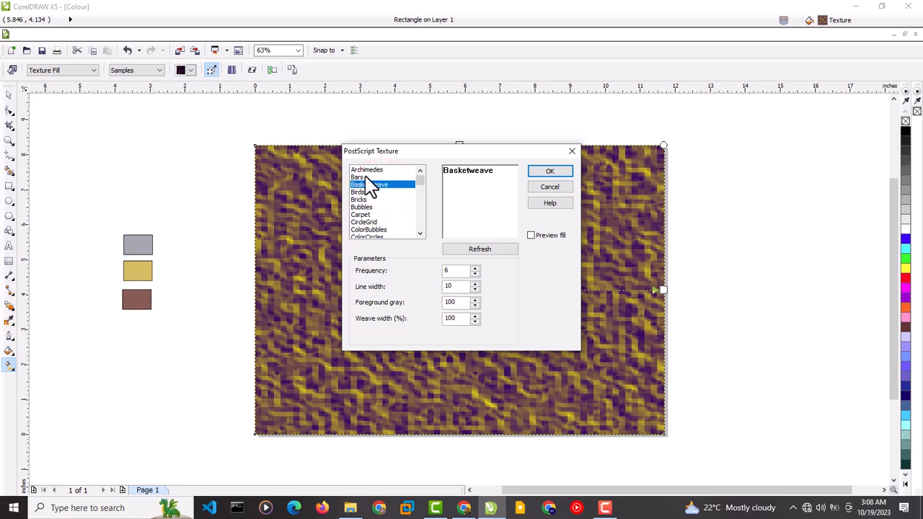
click(362, 177)
click(368, 170)
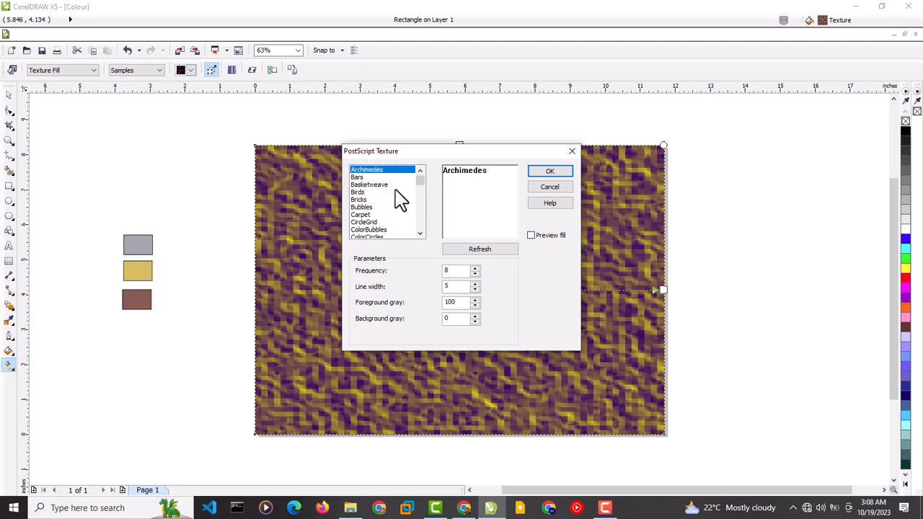
click(550, 173)
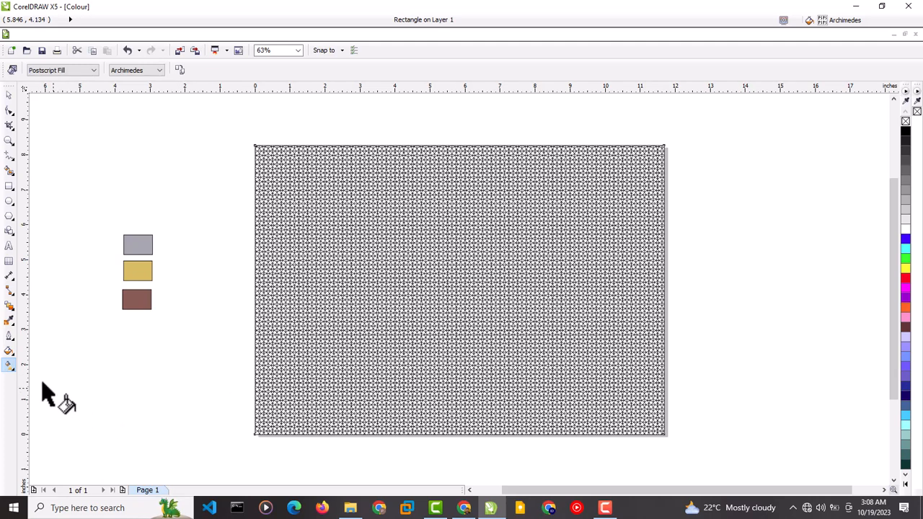
Change the rectangle's PostScript fill to CircleGrid with its default parameters, refreshing the preview before applying it.
click(9, 351)
click(78, 407)
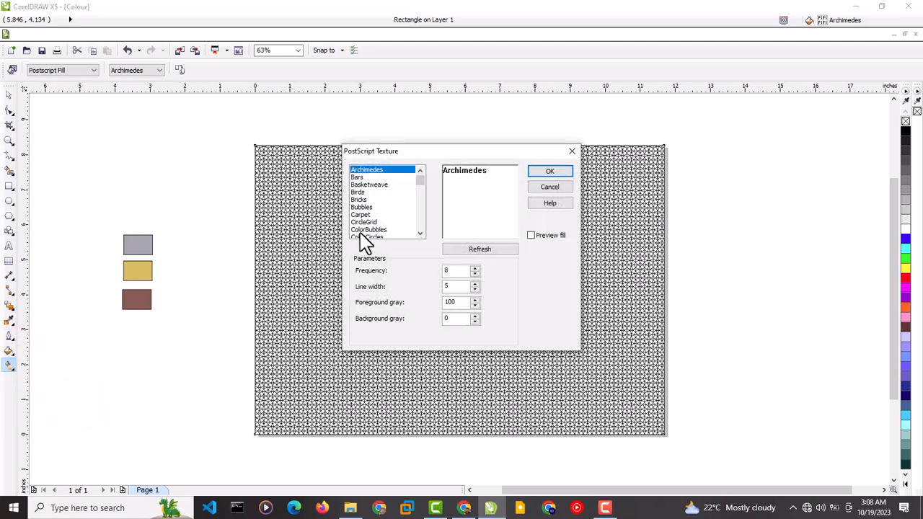
click(362, 223)
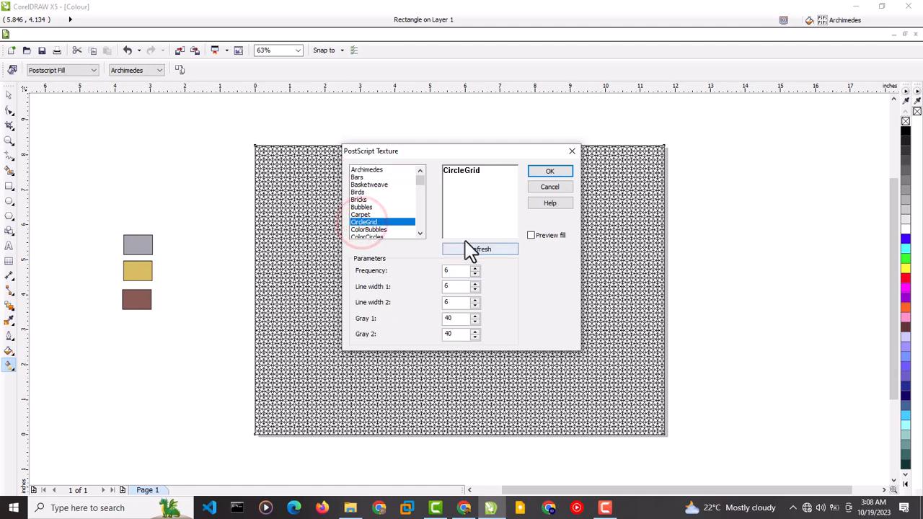
click(495, 252)
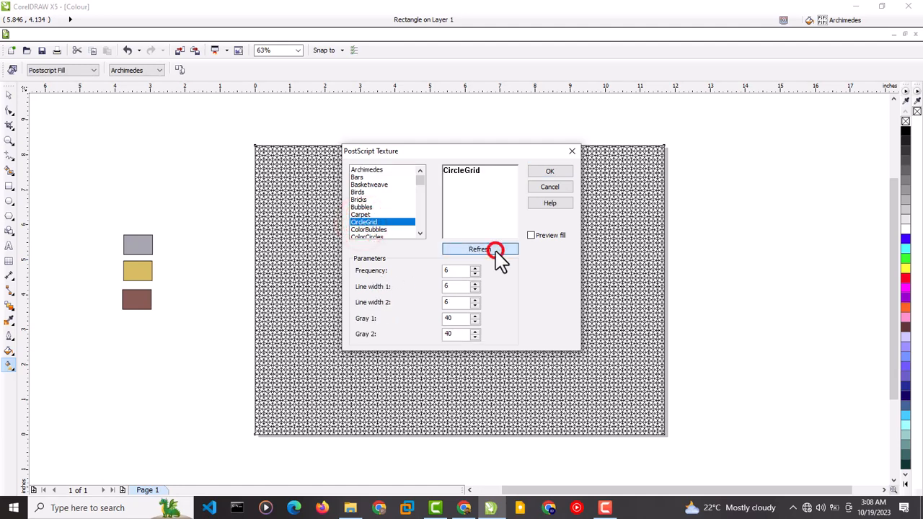
click(547, 174)
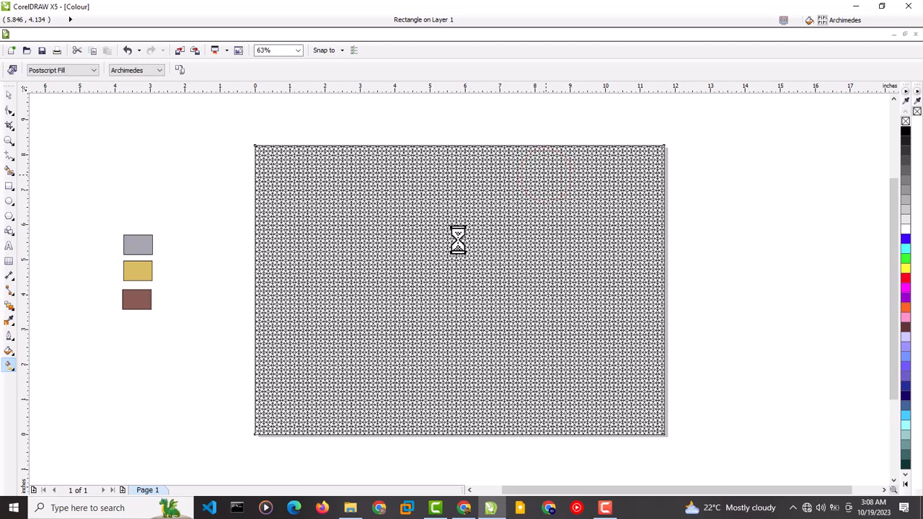